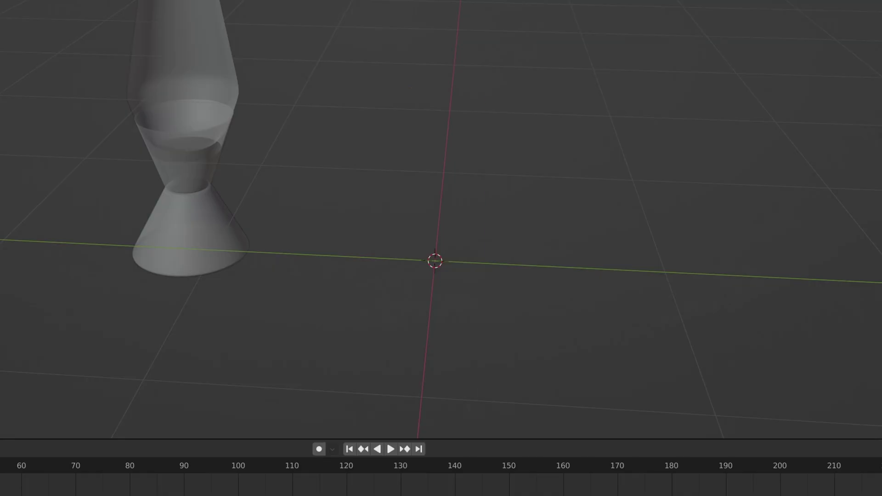
# Step: Add two cylinders named Bottom1 and Top beside the reference, with X-ray turned off
pyautogui.click(91, 68)
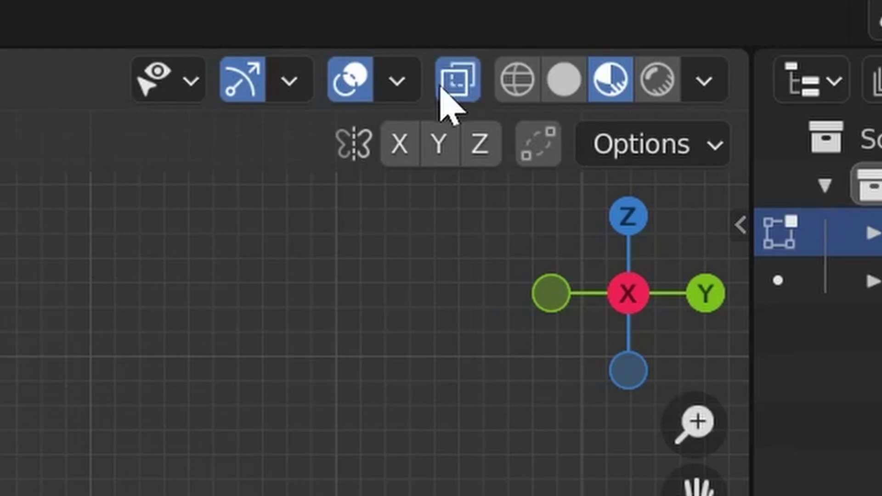
pyautogui.click(441, 88)
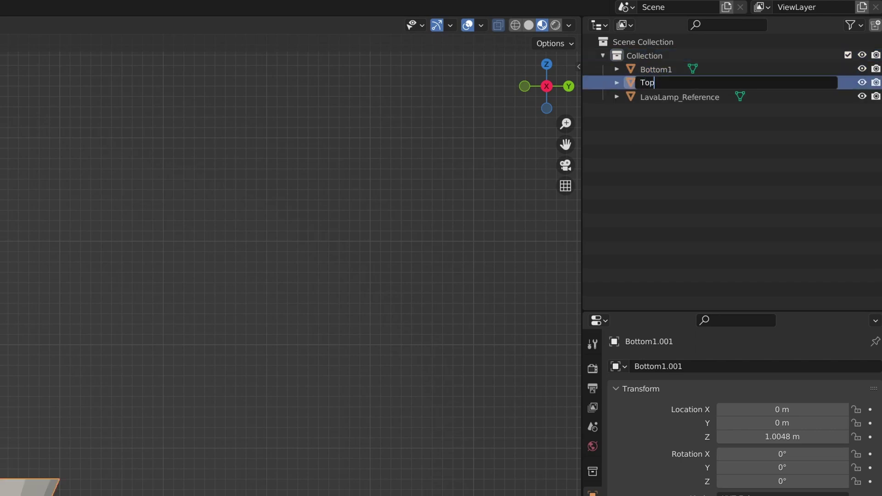
pyautogui.press('Return')
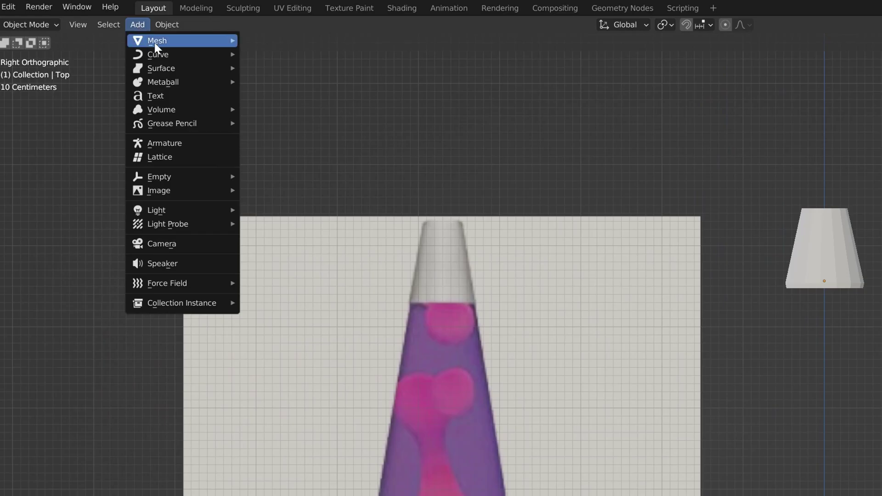
pyautogui.moveTo(156, 42)
pyautogui.click(284, 108)
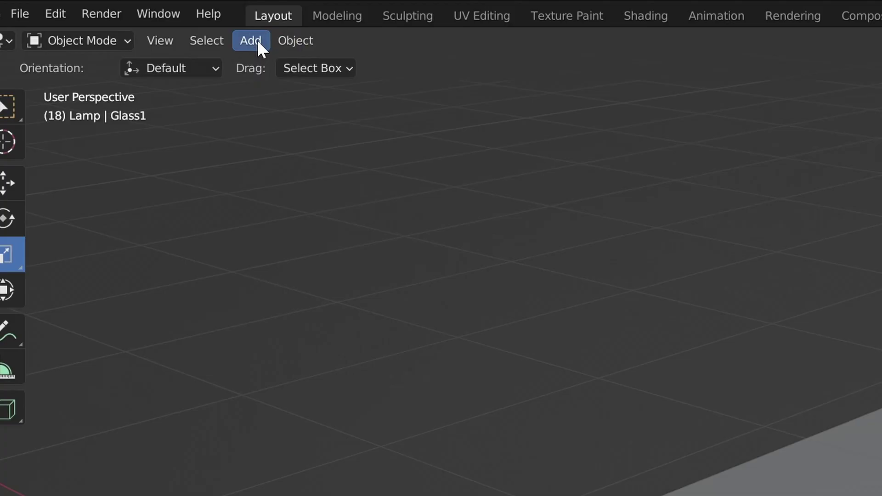
pyautogui.click(256, 40)
# Step: Add a metaball in a MetaBalls collection, raise Mball.001 and keyframe its Z location
pyautogui.moveTo(350, 126)
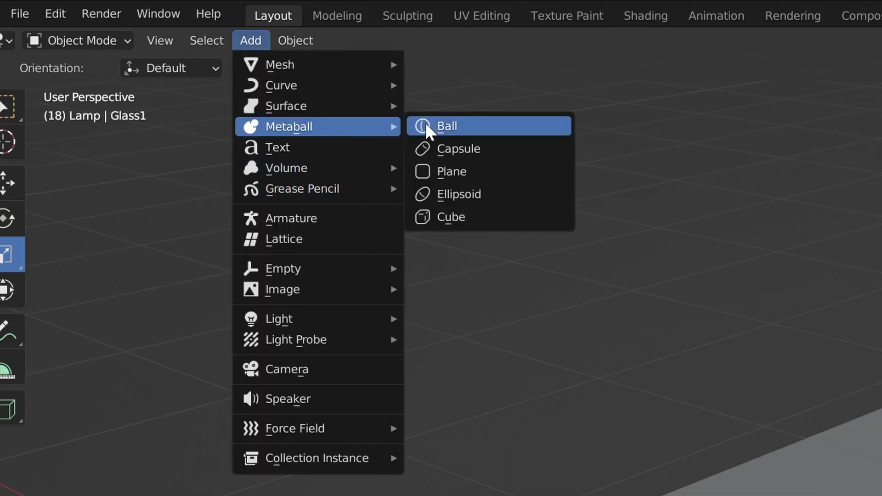
pyautogui.click(435, 126)
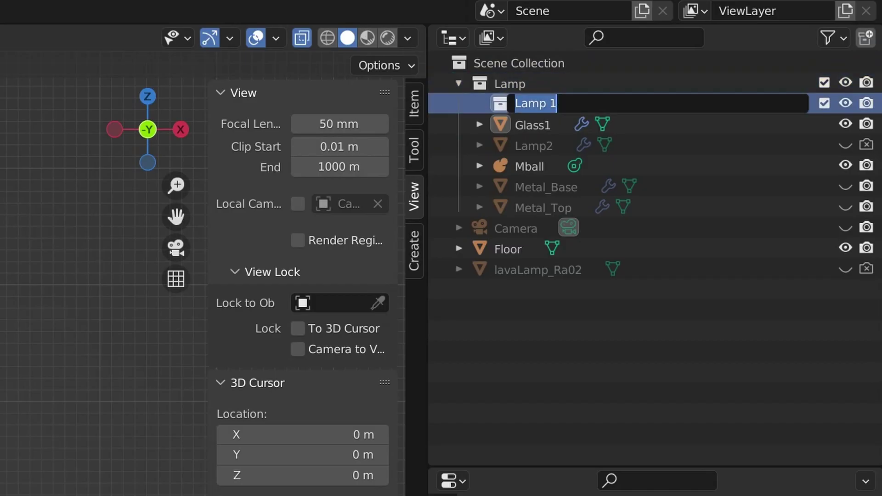
pyautogui.write('Balls')
pyautogui.press('Return')
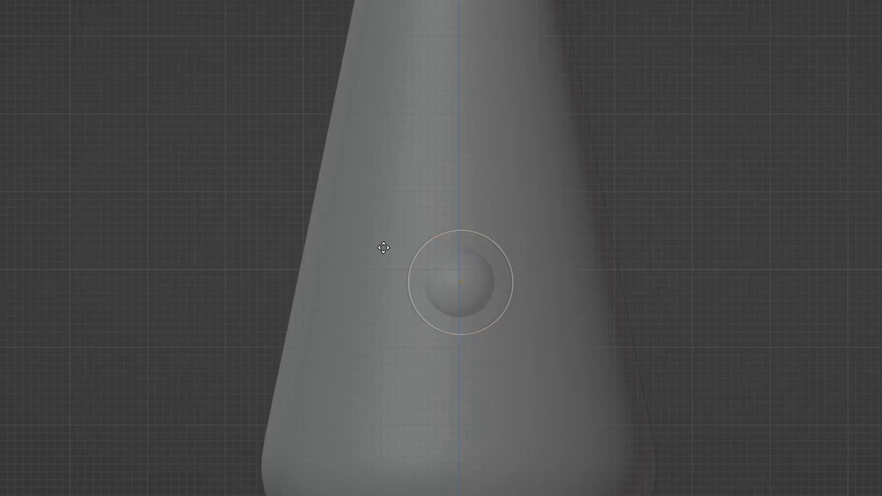
pyautogui.click(410, 199)
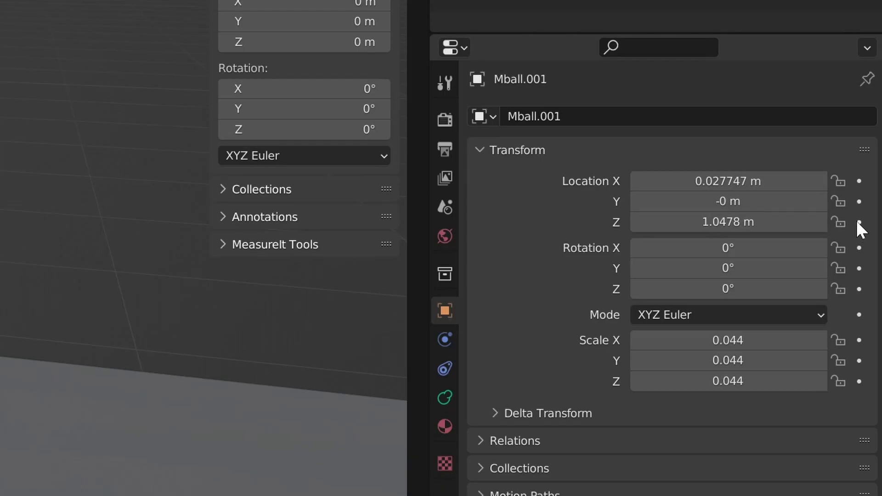
pyautogui.click(858, 222)
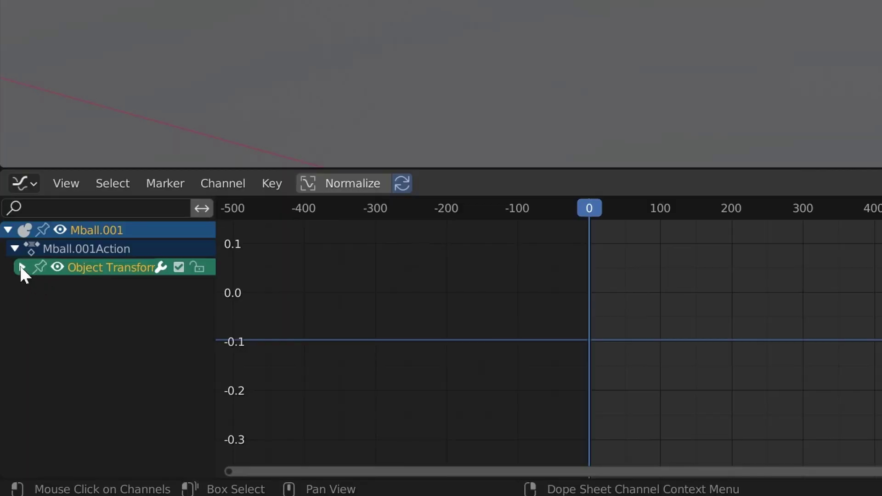
# Step: Add a Noise modifier with scale 1000 to Mball.001's height curve, then orbit to watch it
pyautogui.click(404, 174)
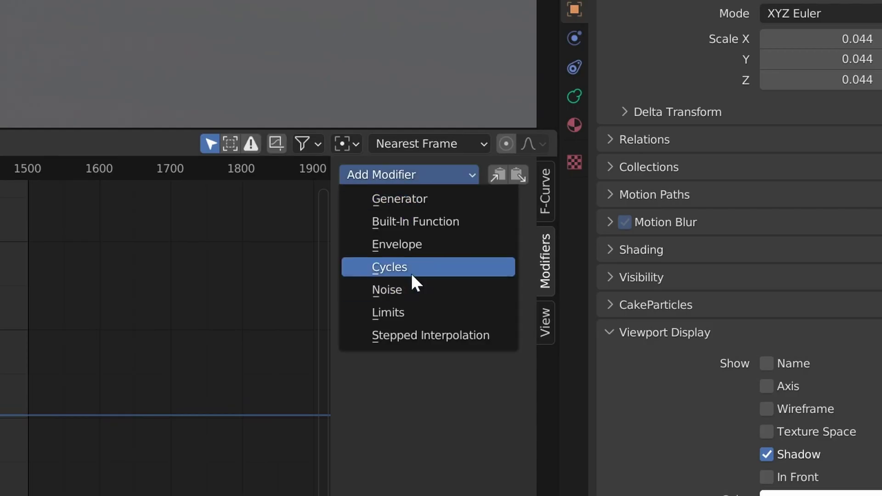
pyautogui.click(411, 289)
pyautogui.click(468, 263)
pyautogui.write('1')
pyautogui.press('Return')
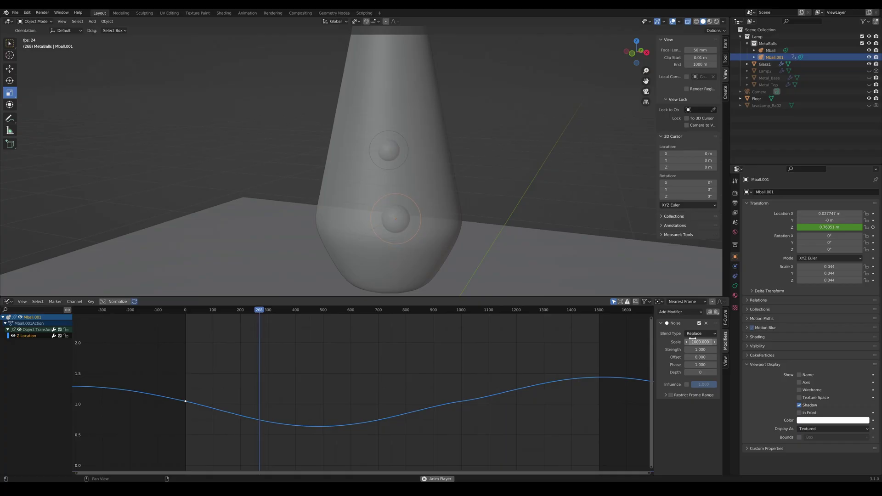
pyautogui.moveTo(398, 242)
pyautogui.mouseDown(button='middle')
pyautogui.moveTo(410, 229)
pyautogui.moveTo(408, 240)
pyautogui.mouseUp(button='middle')
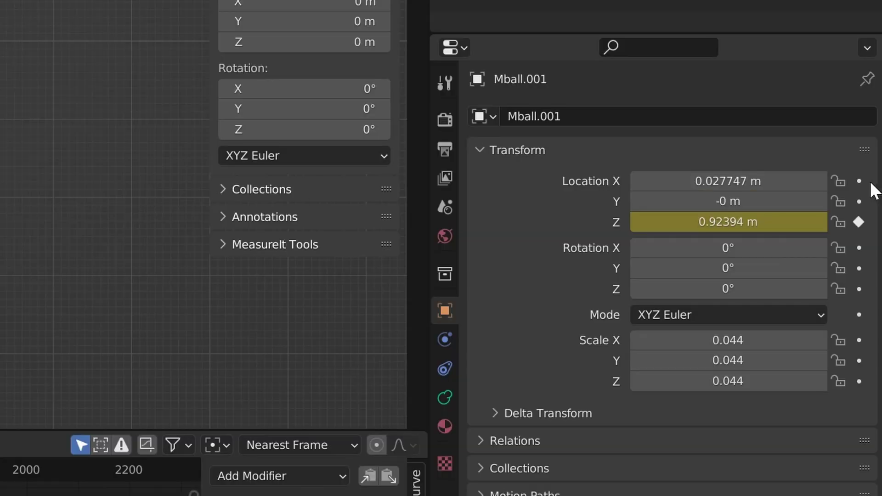
pyautogui.click(280, 476)
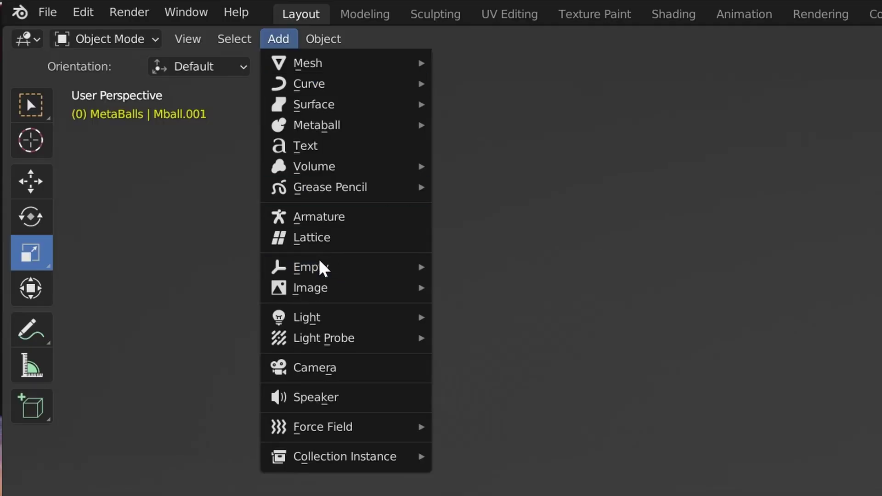
# Step: Add a plain-axes empty, Empty1, inside the lamp and move it into the Batch1 collection
pyautogui.moveTo(324, 268)
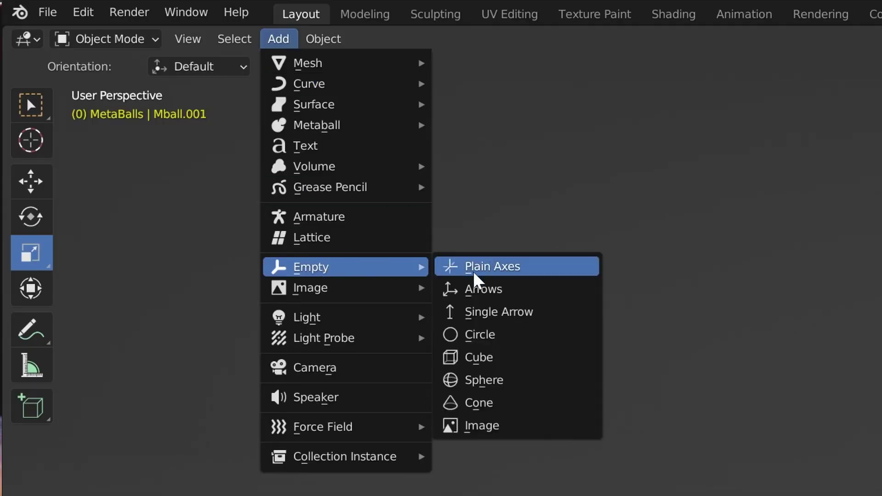
pyautogui.click(475, 267)
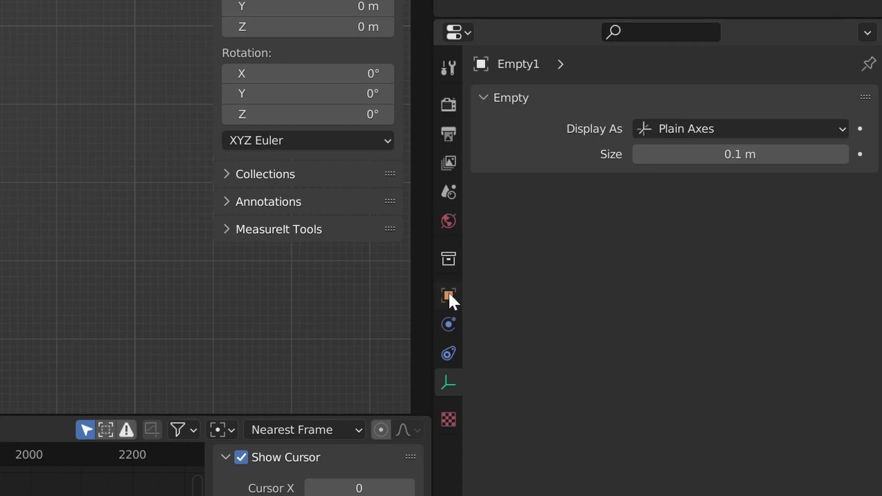
pyautogui.click(448, 294)
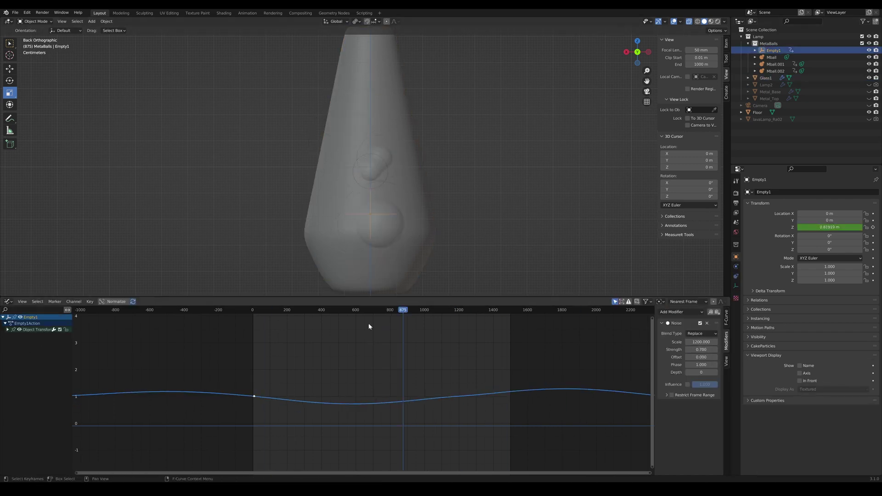
pyautogui.moveTo(780, 57)
pyautogui.mouseDown()
pyautogui.moveTo(775, 50)
pyautogui.moveTo(784, 48)
pyautogui.mouseUp()
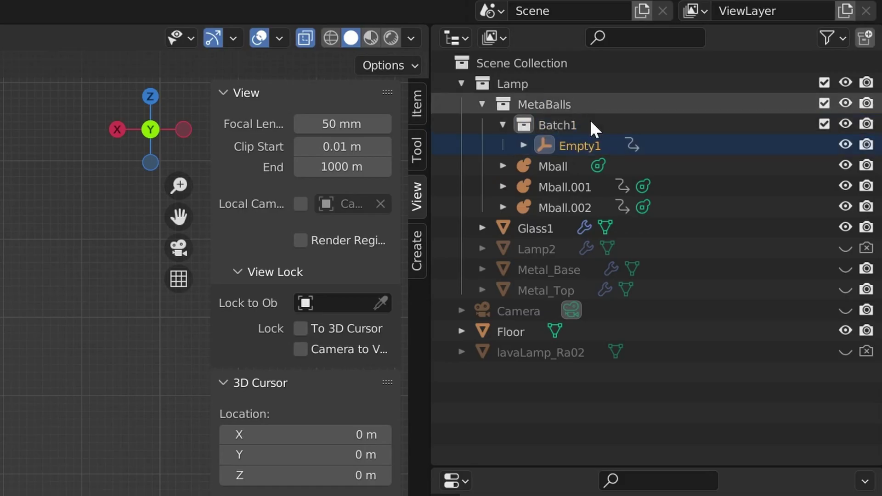
# Step: Paste a copy of the metaball into Batch1 and parent Mball.003 to Empty1
pyautogui.click(771, 64)
pyautogui.click(564, 131)
pyautogui.hotkey('ctrl', 'v')
pyautogui.press('Up')
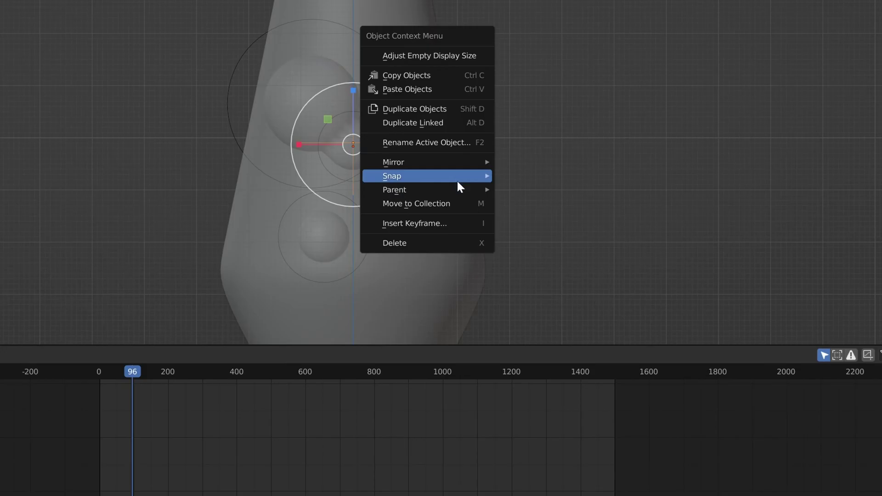
pyautogui.moveTo(457, 186)
pyautogui.click(533, 188)
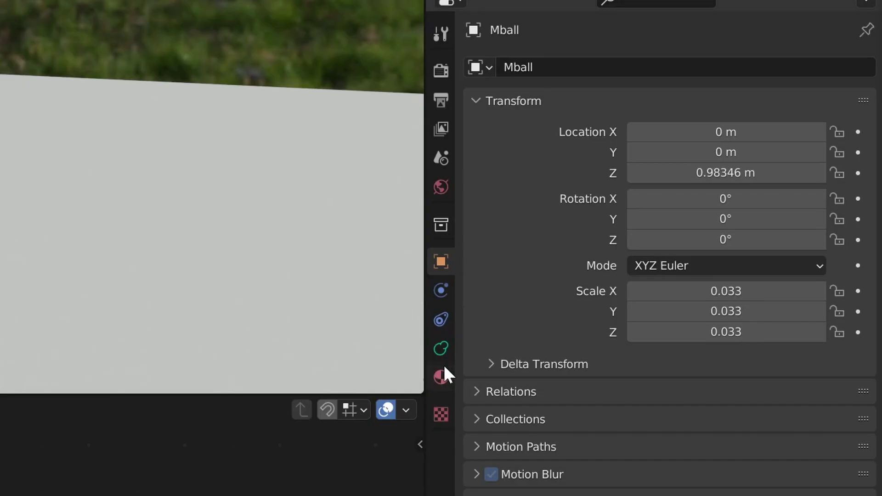
# Step: Create Material.001 for the metaballs with an orange base colour
pyautogui.click(441, 377)
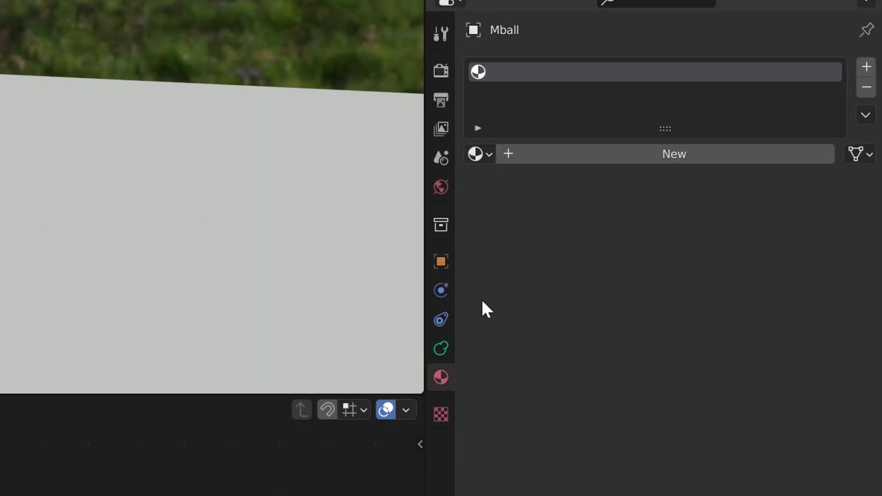
pyautogui.click(617, 154)
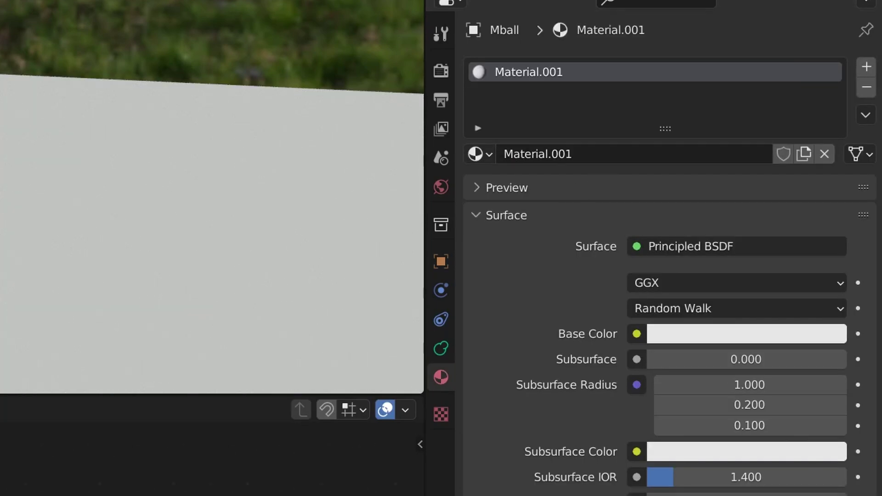
pyautogui.scroll(4, 459, 405)
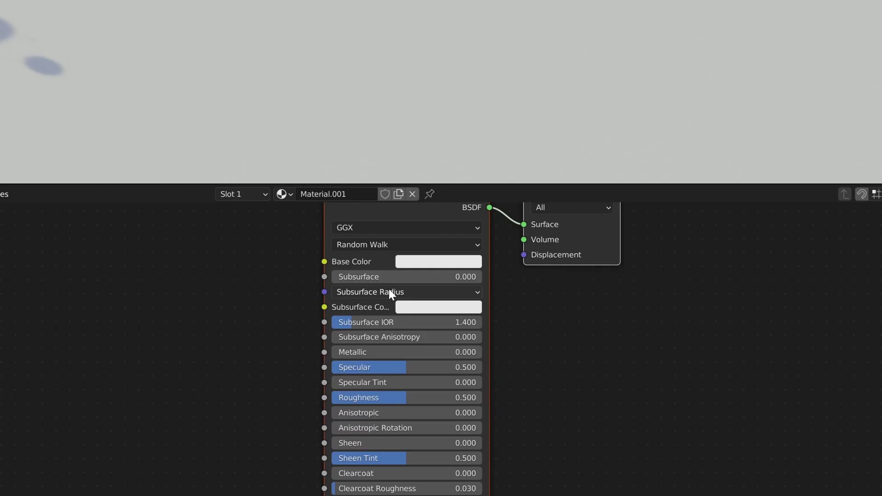
pyautogui.click(425, 263)
pyautogui.moveTo(436, 153); pyautogui.dragTo(440, 154)
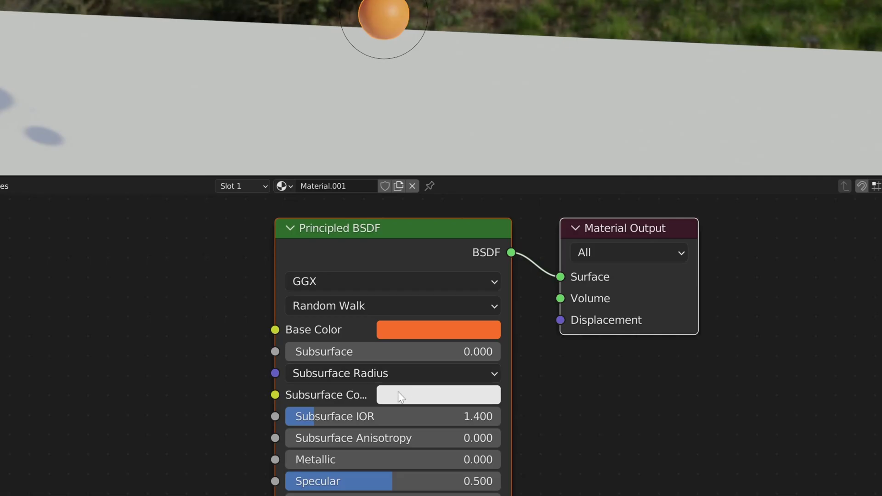
# Step: Set a red subsurface colour, subsurface 0.248, roughness 0.094 and white emission
pyautogui.click(402, 390)
pyautogui.moveTo(457, 234); pyautogui.dragTo(463, 254)
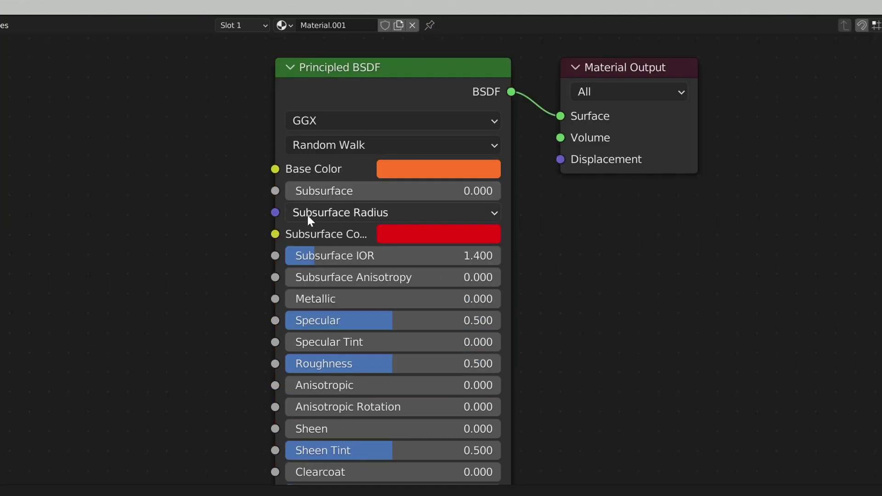
pyautogui.moveTo(325, 190); pyautogui.dragTo(365, 176)
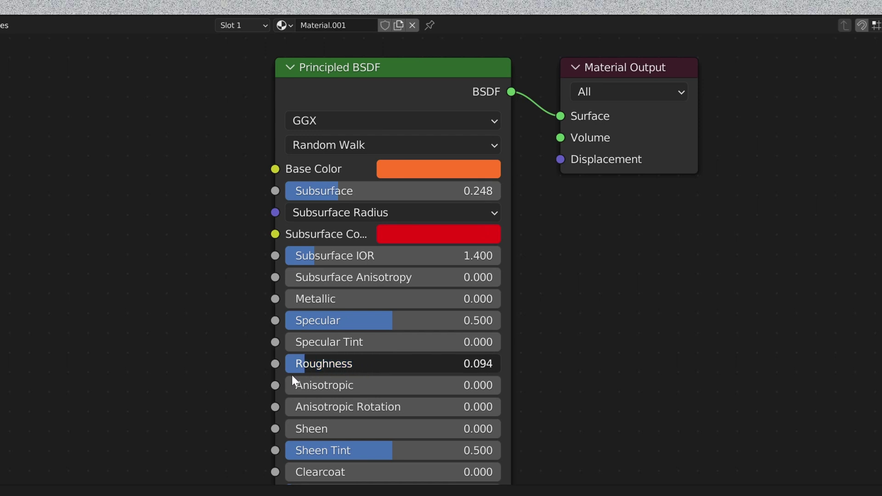
pyautogui.moveTo(334, 339); pyautogui.dragTo(318, 340)
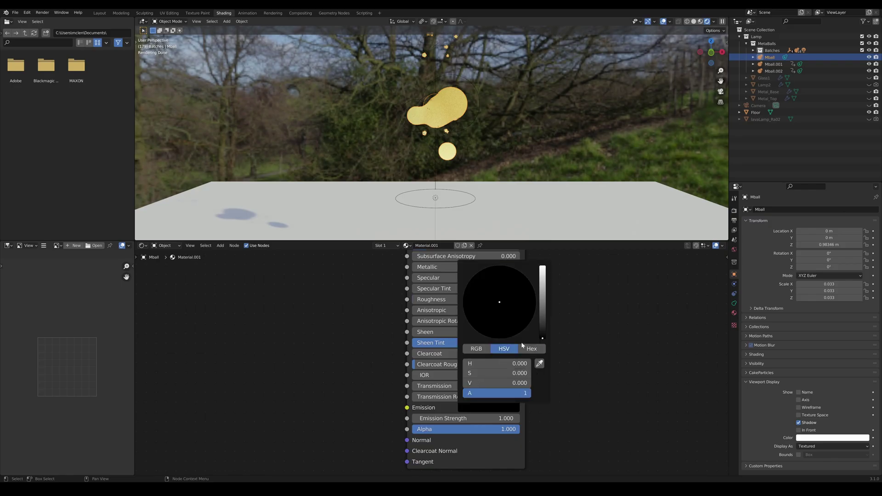
pyautogui.click(543, 268)
pyautogui.click(500, 313)
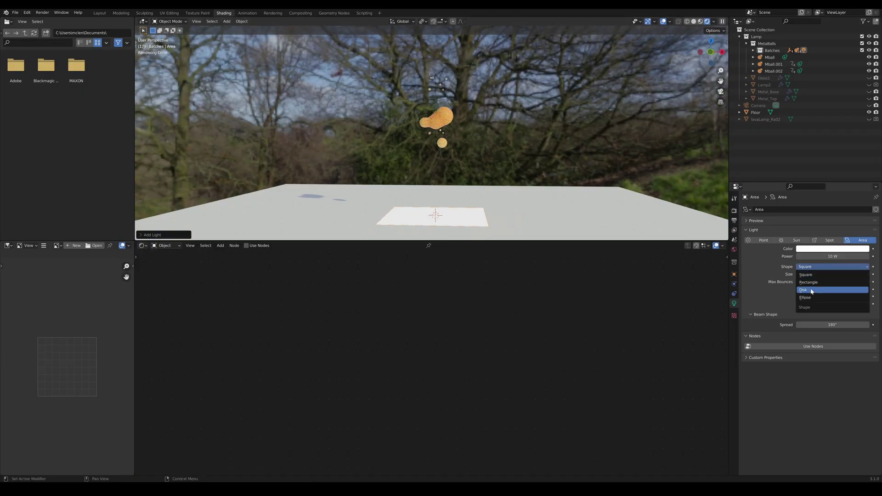
pyautogui.click(811, 291)
pyautogui.press('g')
pyautogui.press('Return')
pyautogui.press('ctrl+KP_1')
pyautogui.press('r')
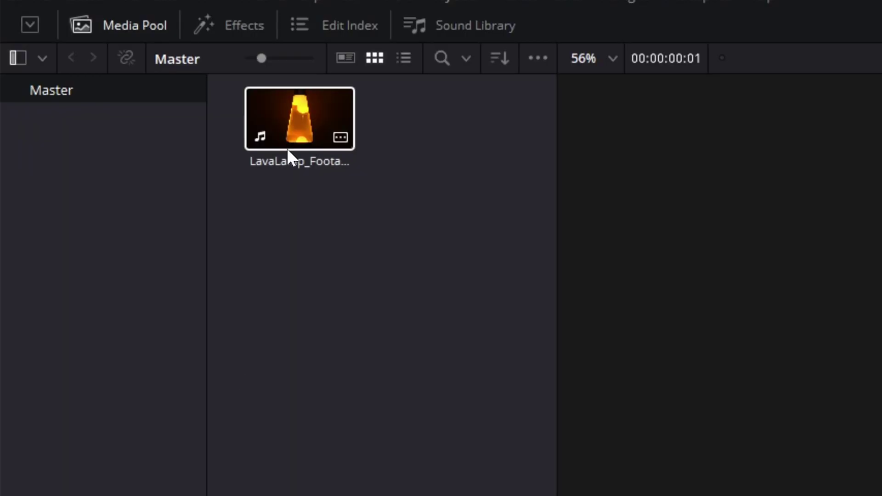
pyautogui.rightClick(294, 131)
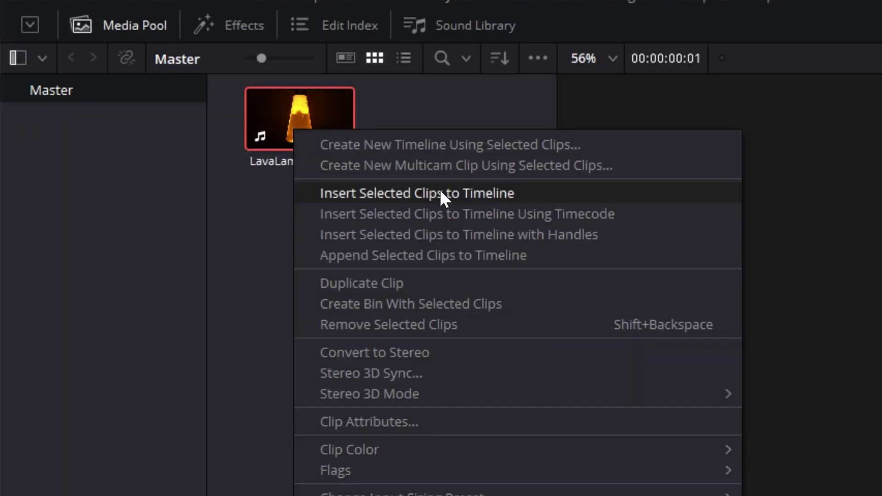
# Step: Make a timeline from the LavaLamp clip and turn it into a Fusion clip
pyautogui.click(412, 144)
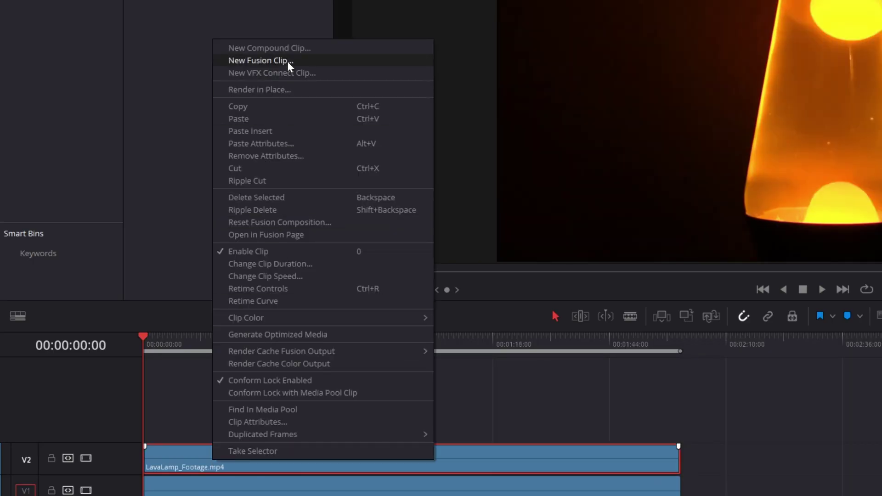
pyautogui.click(288, 63)
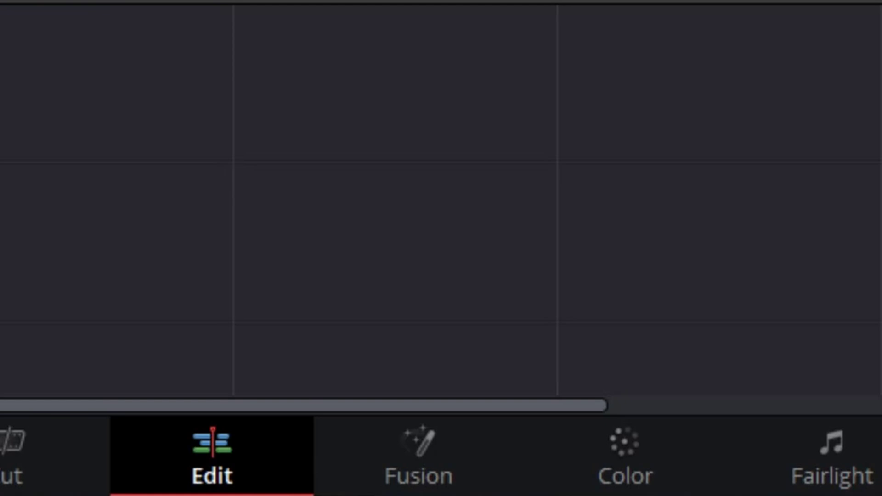
pyautogui.click(421, 441)
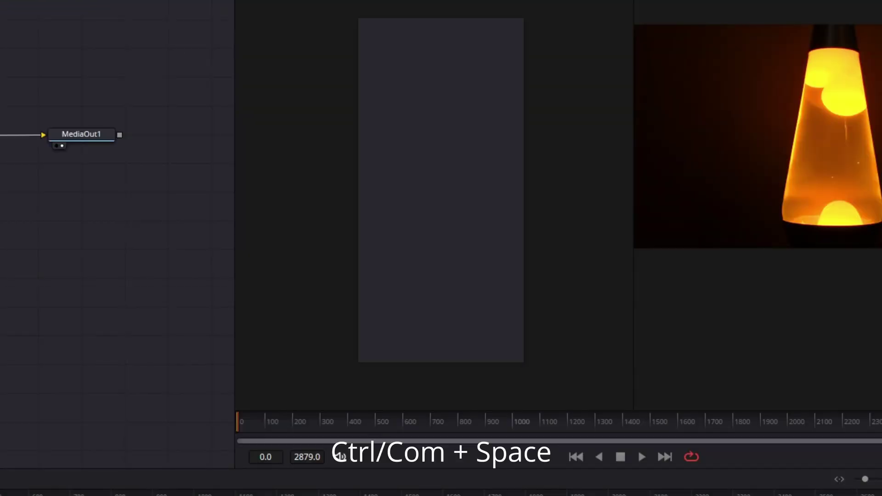
# Step: Mask MediaIn1 with a Polygon node, softened by a Blur node between them
pyautogui.hotkey('ctrl', 'space')
pyautogui.write('poly')
pyautogui.press('Return')
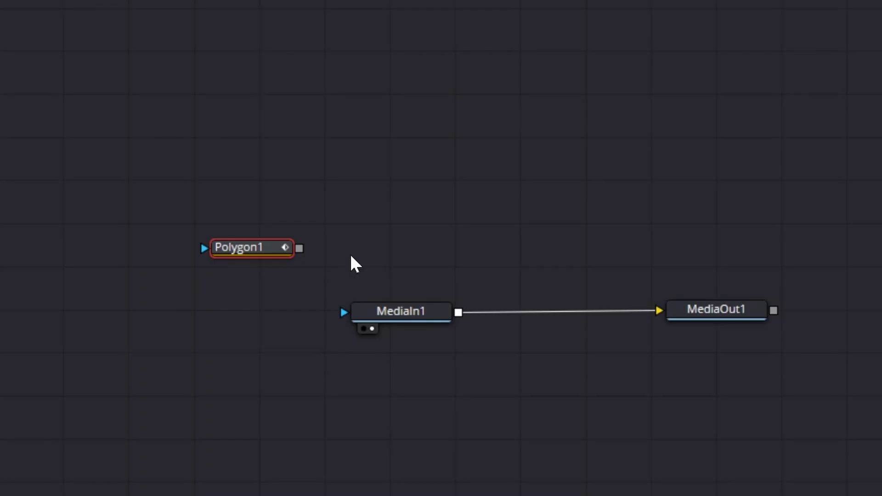
pyautogui.moveTo(300, 249); pyautogui.dragTo(363, 317)
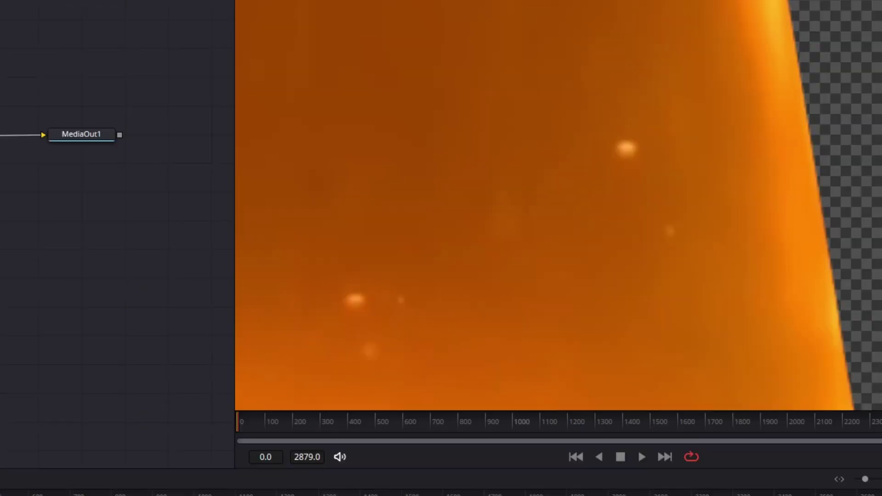
pyautogui.hotkey('shift', 'space')
pyautogui.write('blur')
pyautogui.press('Return')
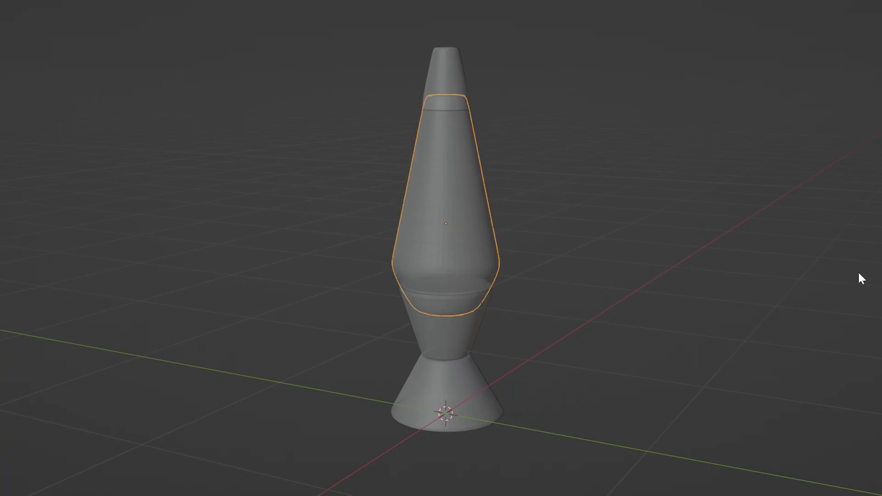
# Step: Filter the add-on preferences by 'images' to find Import Images as Planes
pyautogui.click(663, 129)
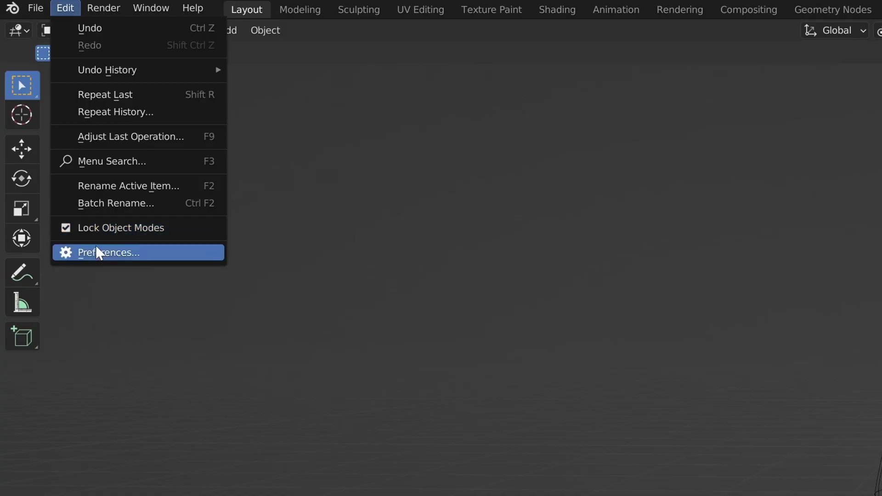
pyautogui.click(96, 244)
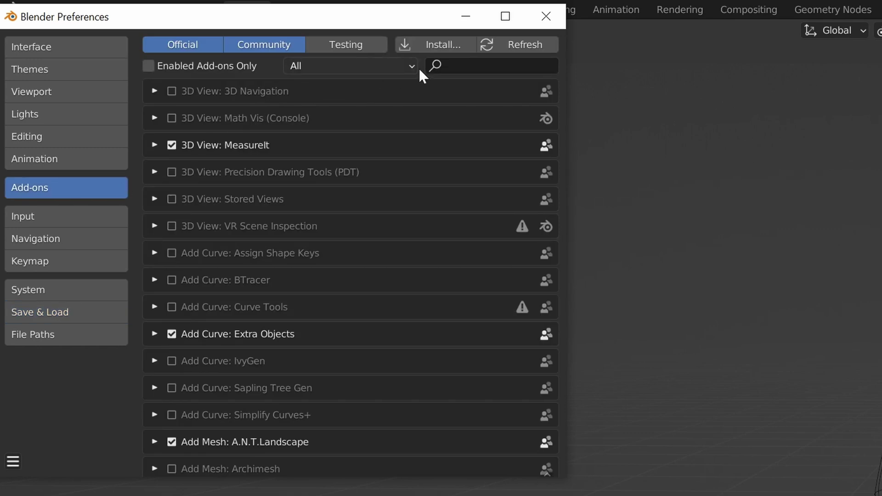
pyautogui.click(434, 66)
pyautogui.write('images')
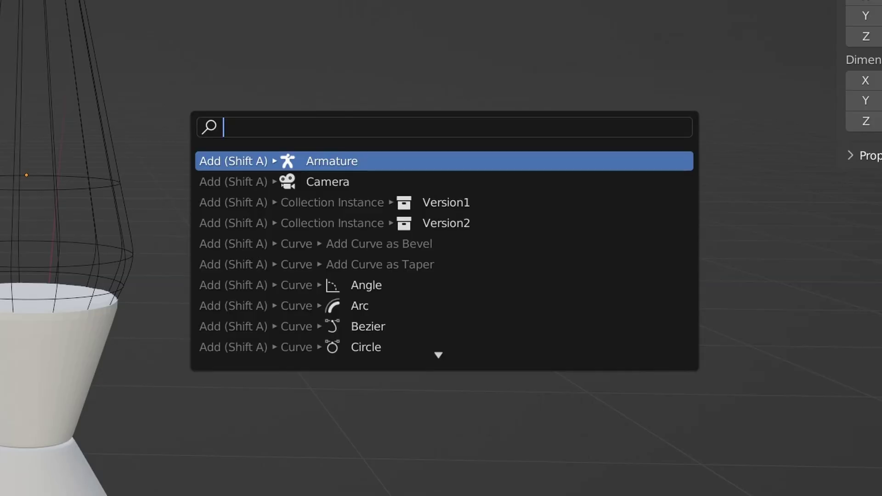
# Step: Import the lava video as an image plane with Images as Planes
pyautogui.write('images')
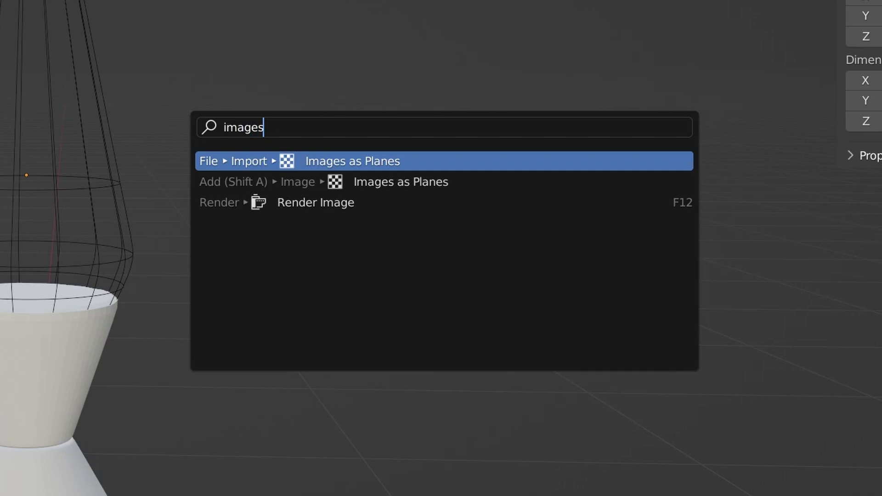
pyautogui.press('Return')
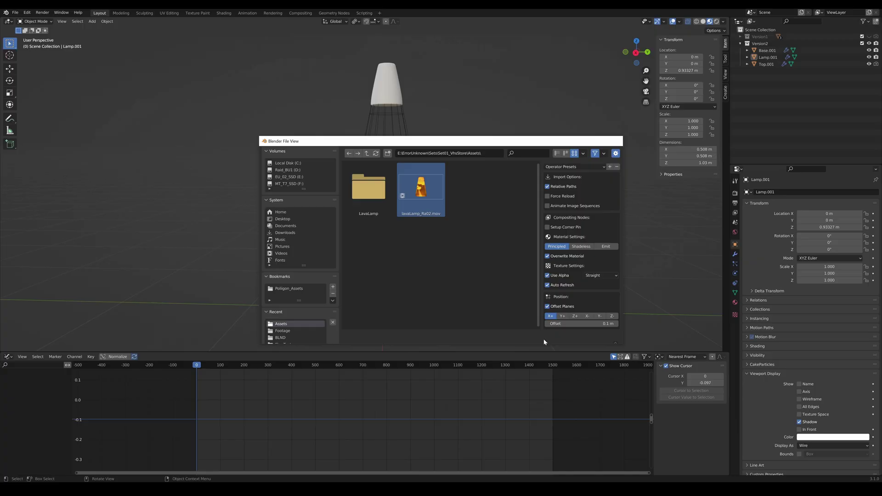
pyautogui.click(544, 338)
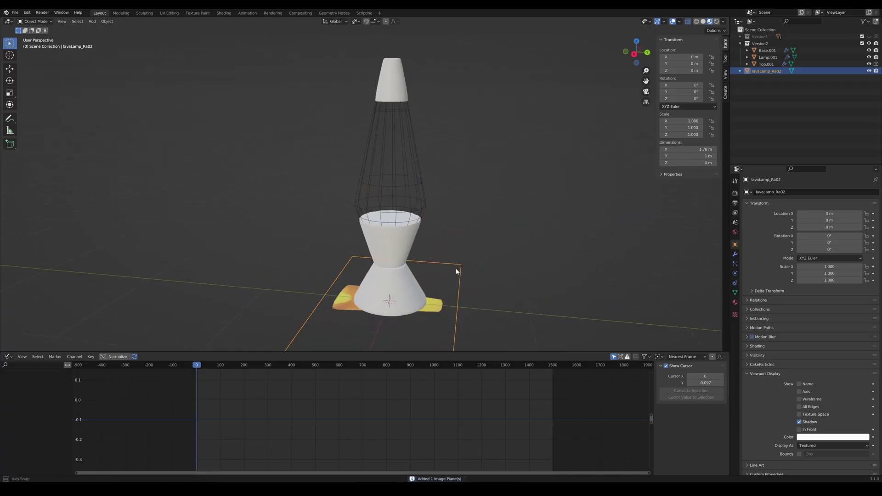
pyautogui.moveTo(456, 272); pyautogui.dragTo(524, 284, button='middle')
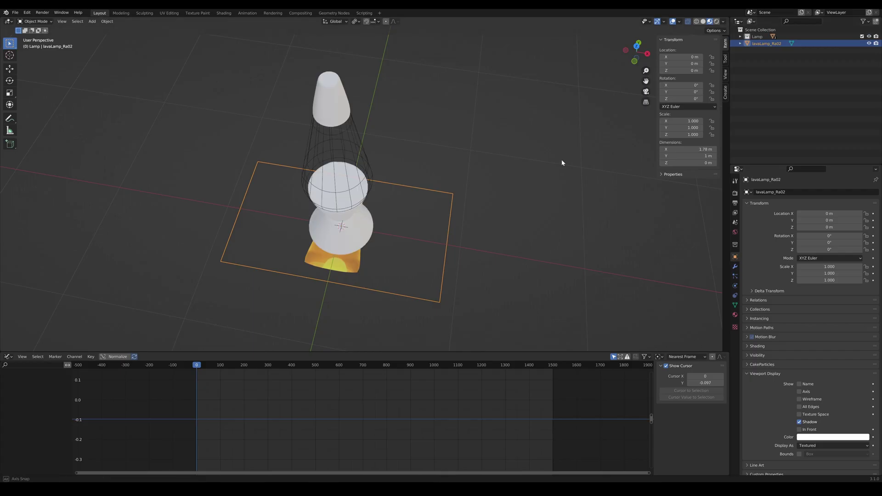
# Step: Stand the image plane upright with a -90° X rotation and raise it into the glass
pyautogui.press('KP_1')
pyautogui.write('r-90')
pyautogui.press('Return')
pyautogui.press('g')
pyautogui.click(425, 230)
pyautogui.scroll(3, 424, 231)
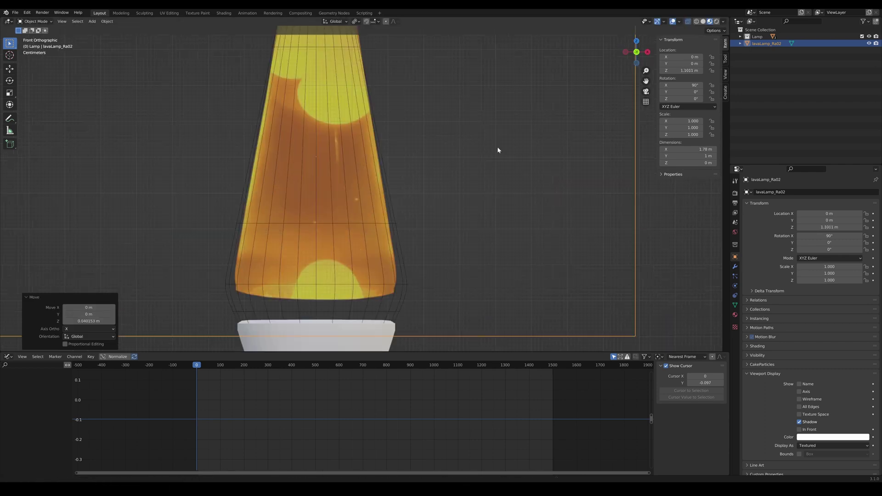
# Step: Fine-tune the plane's tilt and position so it fills the lamp's glass
pyautogui.press('r')
pyautogui.press('Return')
pyautogui.scroll(-2, 351, 116)
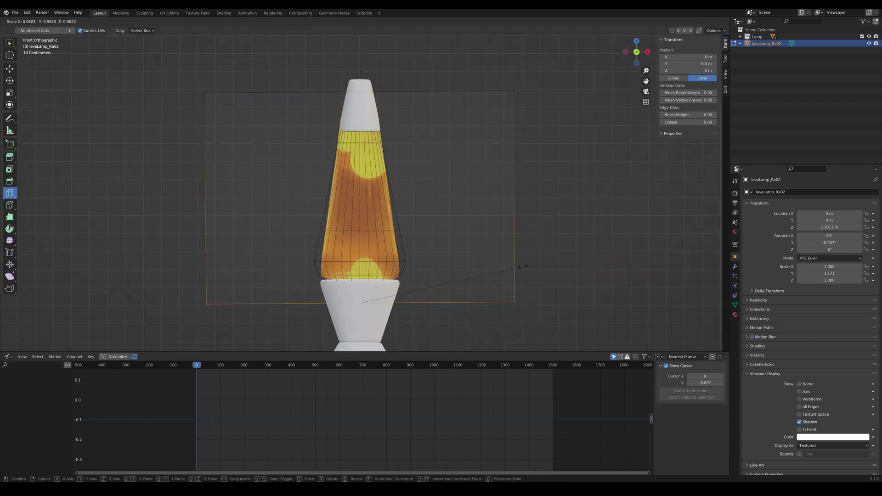
pyautogui.press('g')
pyautogui.click(524, 145)
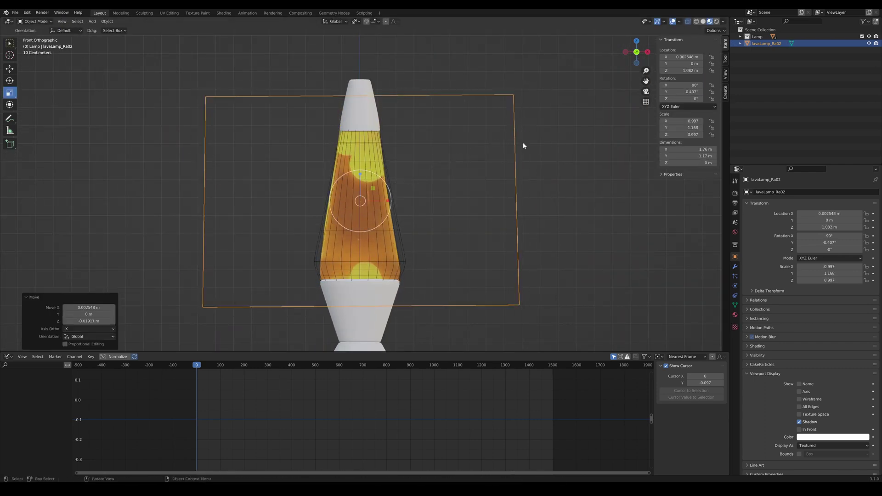
pyautogui.click(424, 126)
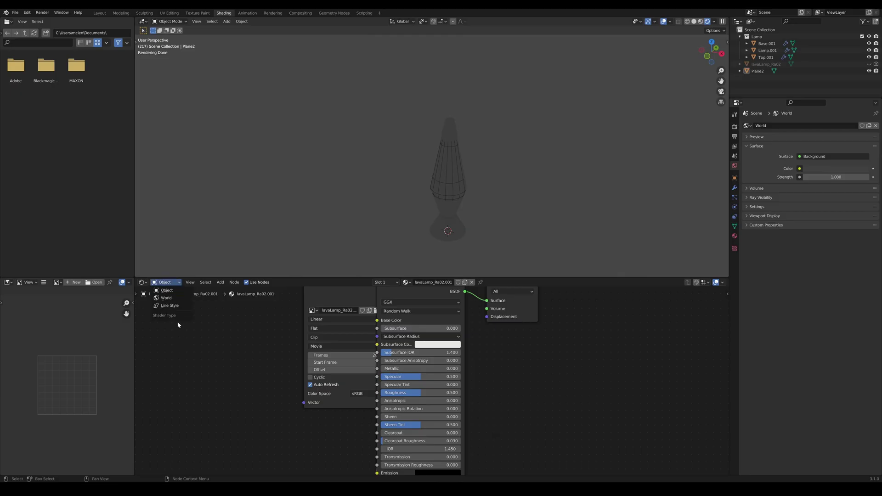
pyautogui.click(181, 298)
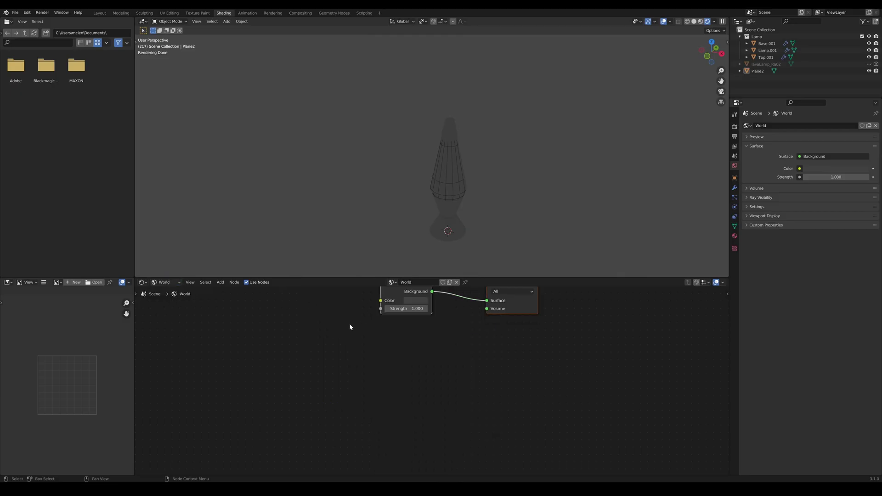
# Step: Replace the World's Background node with an Environment Texture for the greenwich_park_2k.hdr photo
pyautogui.press('Home')
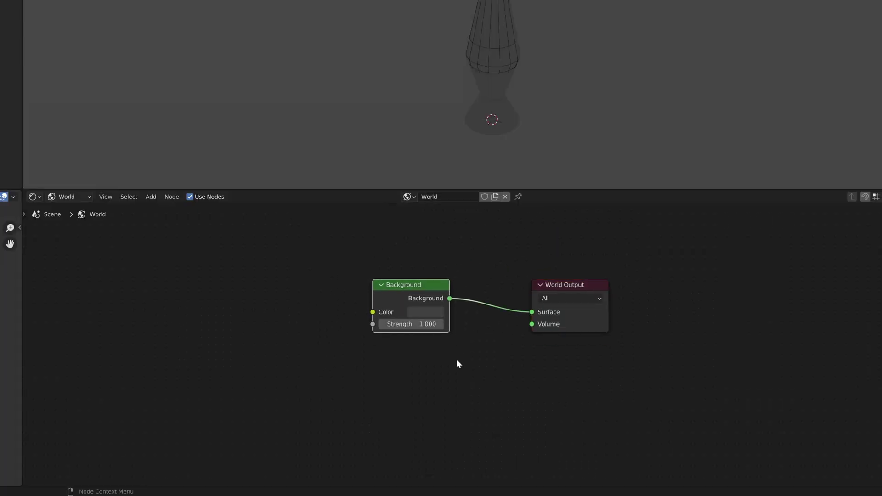
pyautogui.press('x')
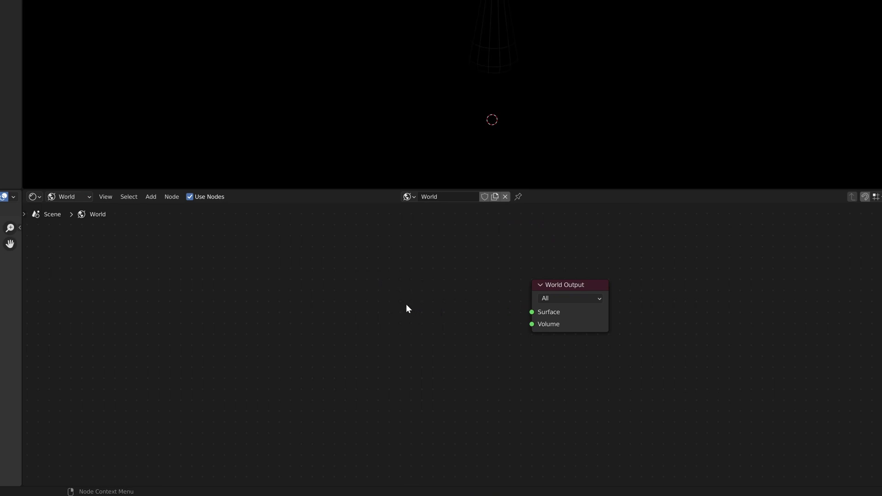
pyautogui.click(151, 197)
pyautogui.write('envir')
pyautogui.press('Return')
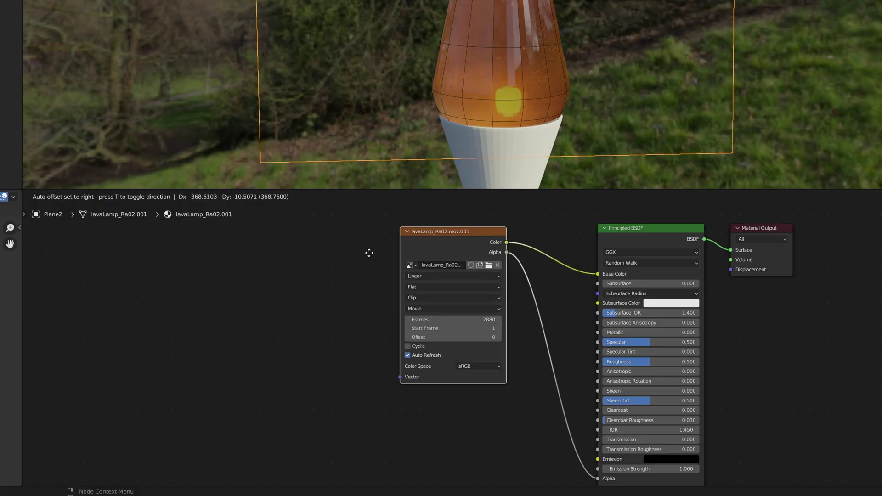
# Step: Route the lava video's Color into the Principled BSDF Emission and orbit the rendered lamp
pyautogui.click(178, 281)
pyautogui.moveTo(317, 281); pyautogui.dragTo(358, 234, button='middle')
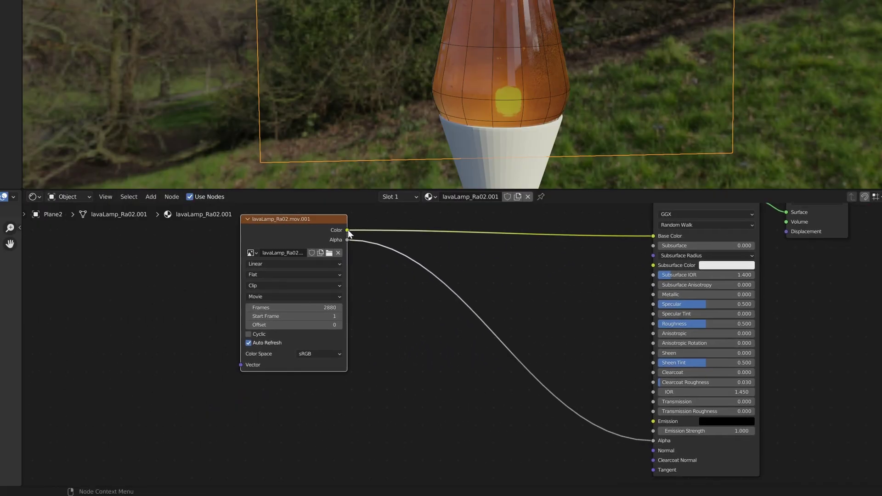
pyautogui.moveTo(651, 415); pyautogui.dragTo(652, 421)
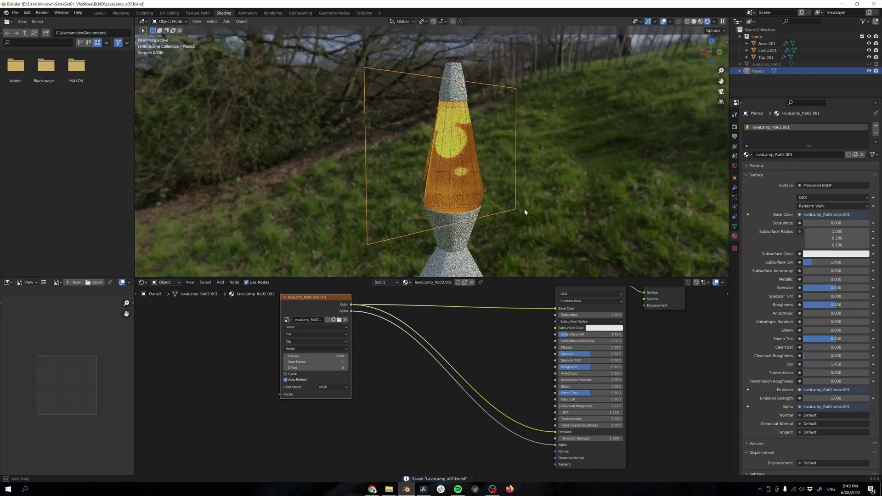
pyautogui.moveTo(525, 209); pyautogui.dragTo(583, 213, button='middle')
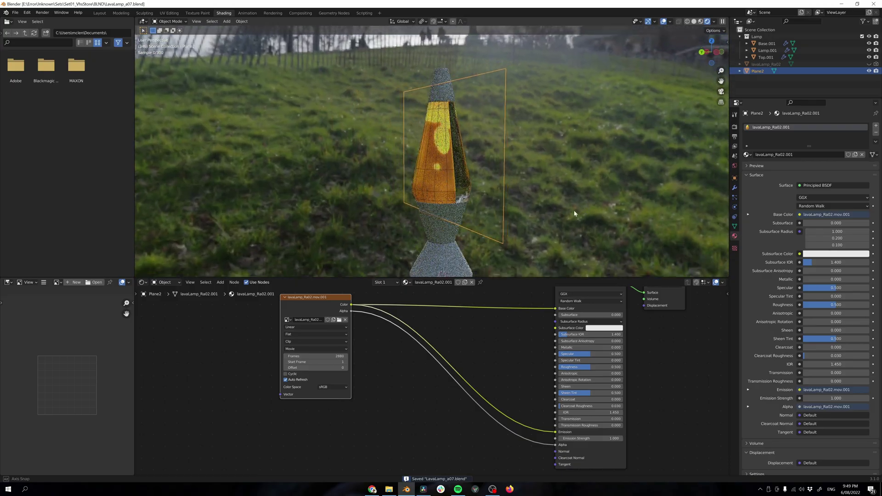